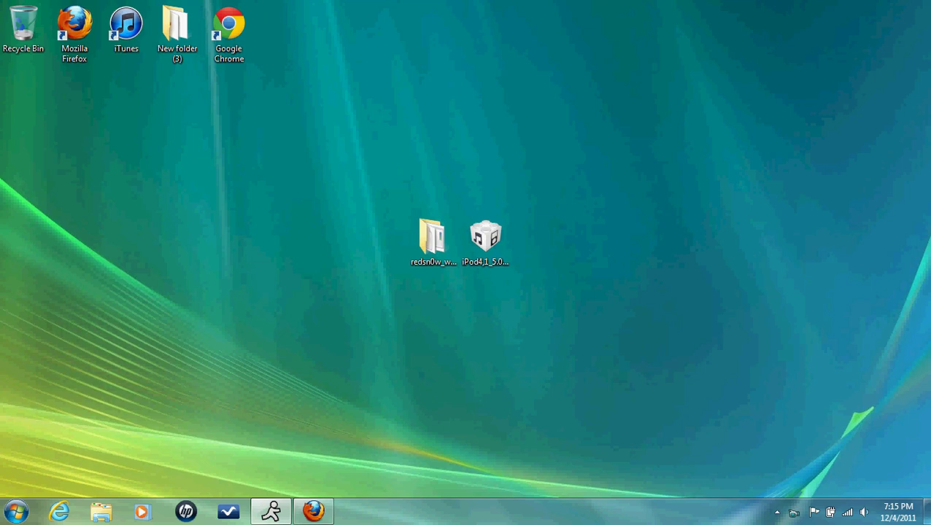
pyautogui.click(486, 241)
pyautogui.click(434, 242)
pyautogui.moveTo(556, 179); pyautogui.dragTo(391, 321)
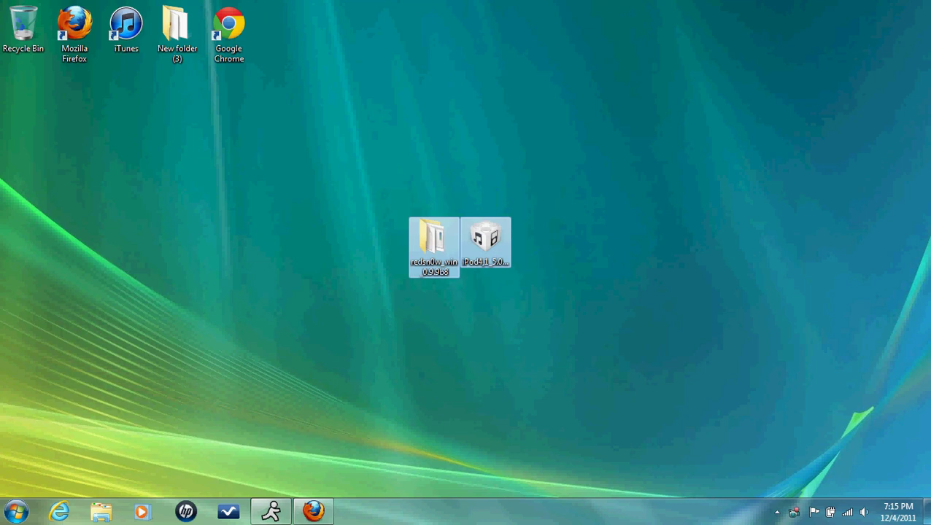
pyautogui.click(392, 321)
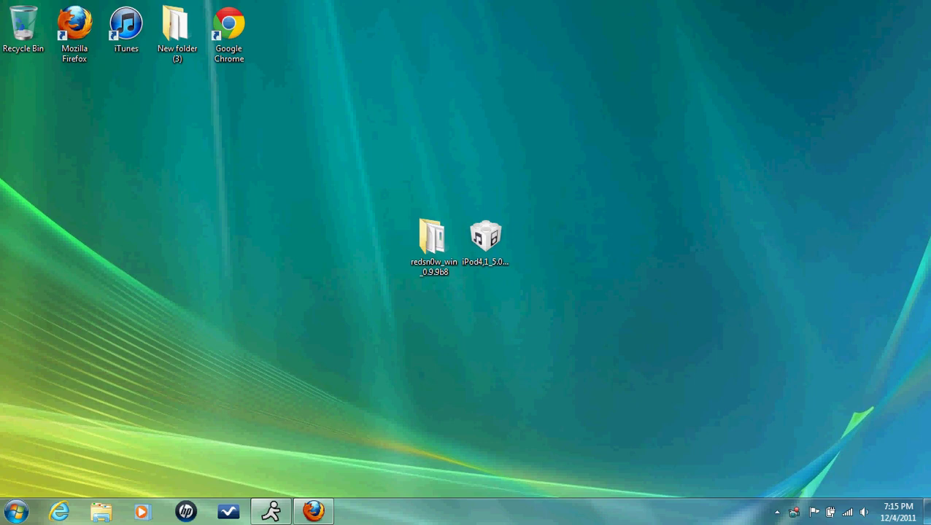
# Step: Switch to Firefox and examine the iPod touch 4G versions in the device firmware list on the felixbruns.de page
pyautogui.click(314, 512)
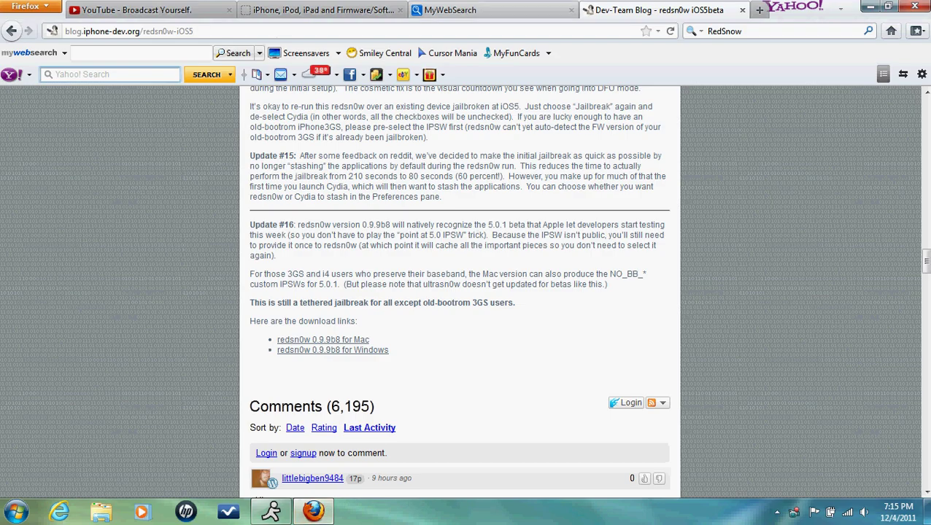
pyautogui.click(323, 9)
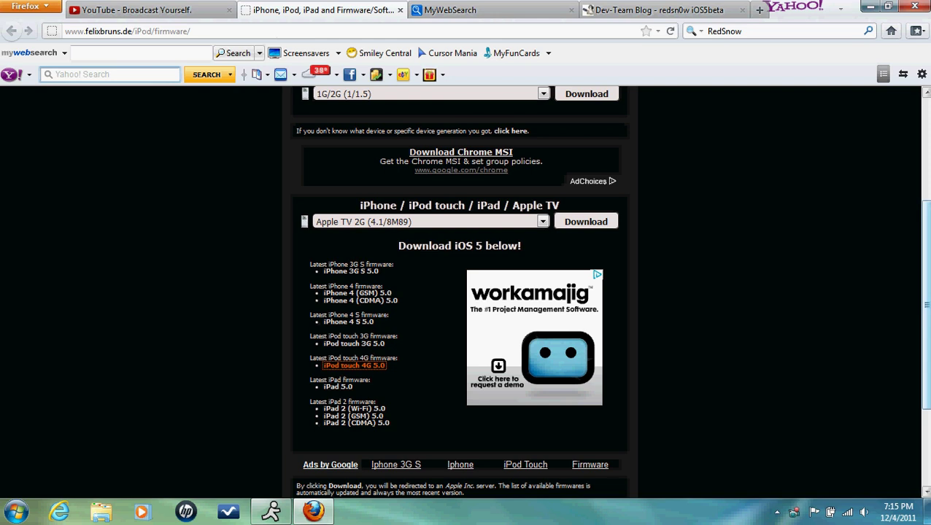
pyautogui.scroll(5, 460, 292)
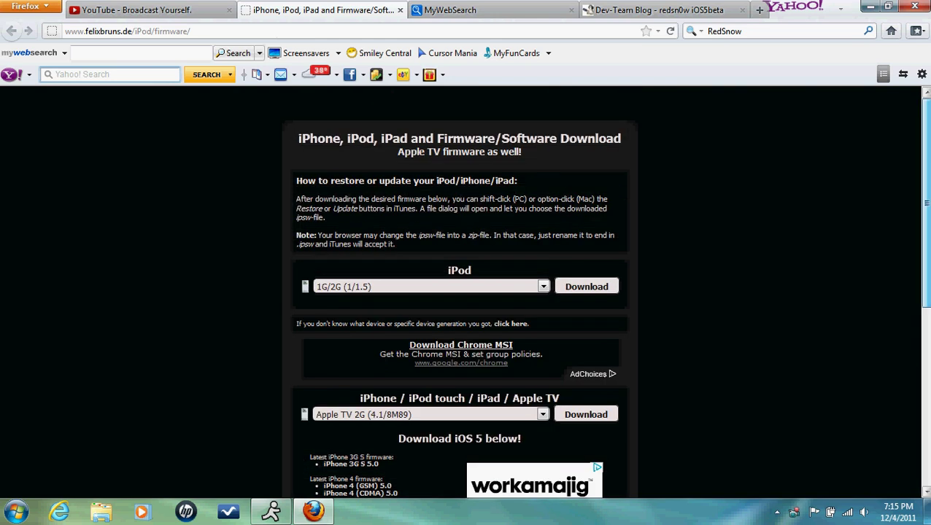
pyautogui.scroll(-4, 354, 384)
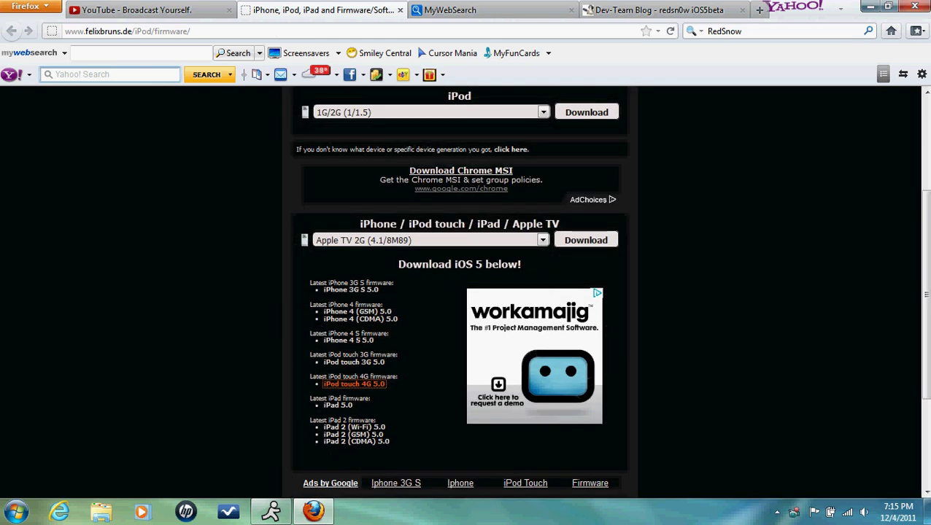
pyautogui.click(543, 240)
pyautogui.moveTo(544, 277); pyautogui.dragTo(543, 456)
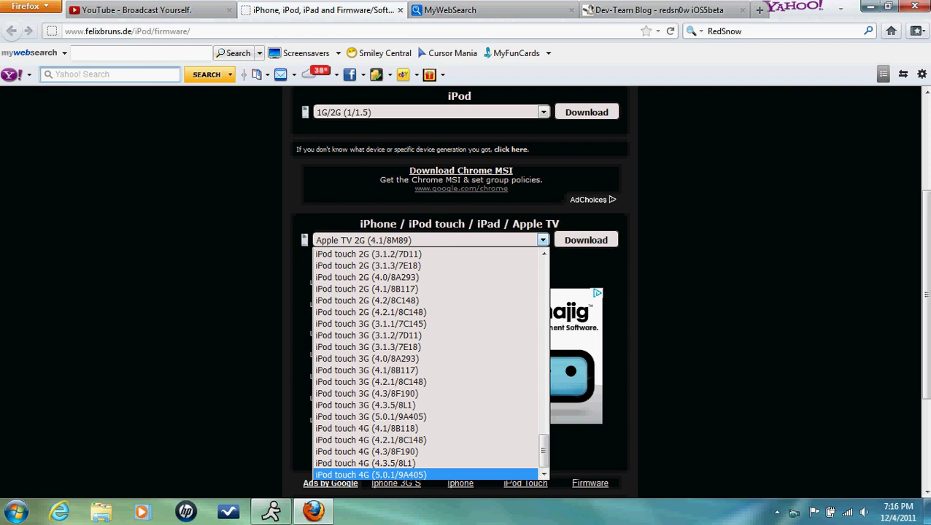
pyautogui.click(543, 241)
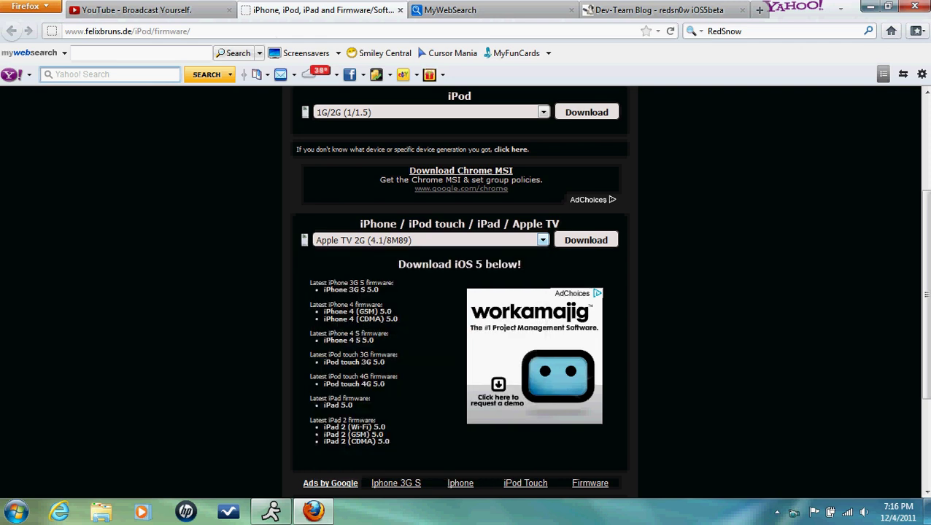
# Step: Download the iPod touch 4G 5.0 firmware from the Download iOS 5 list, choosing to save the file
pyautogui.moveTo(523, 265); pyautogui.dragTo(397, 265)
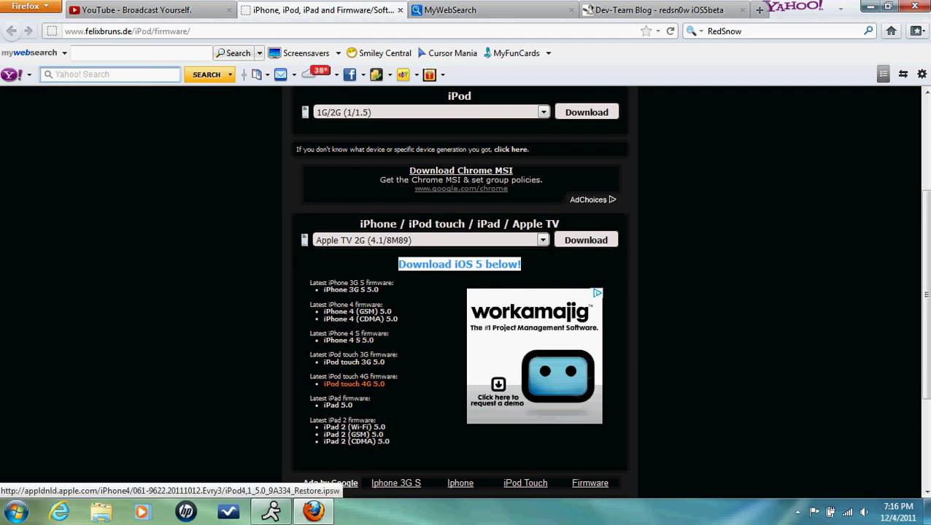
pyautogui.click(354, 384)
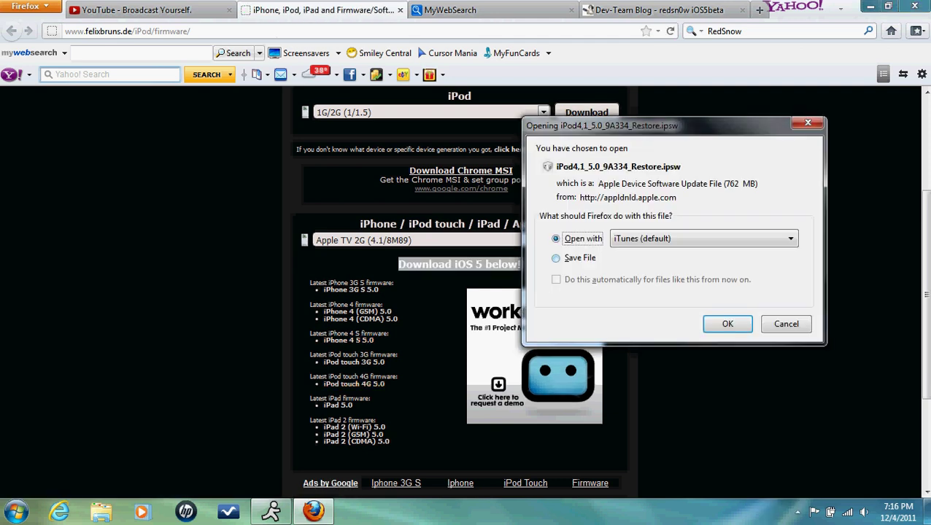
pyautogui.click(557, 258)
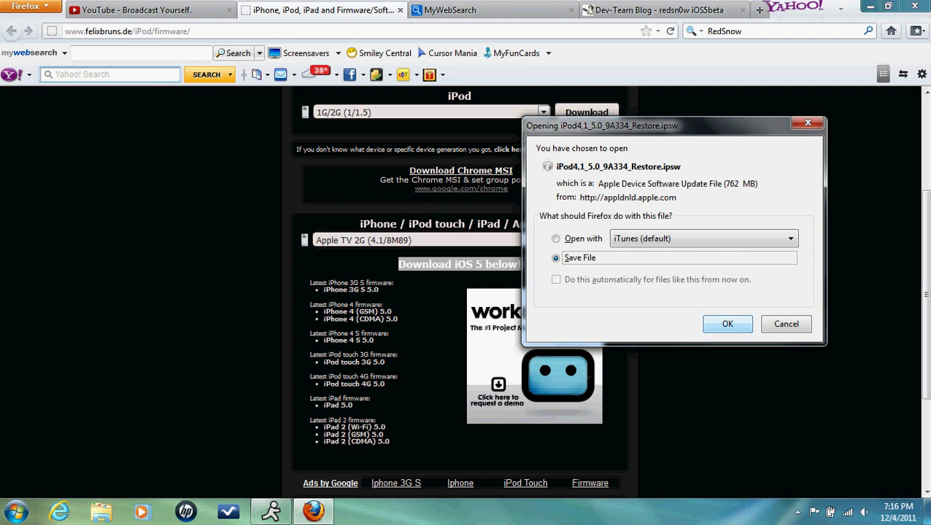
pyautogui.press('Return')
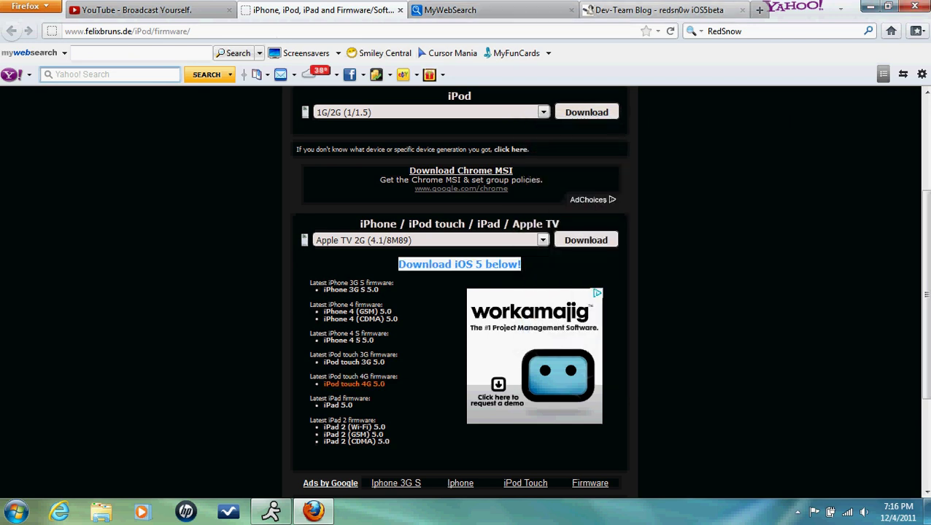
# Step: Close the RedSnow search results and look through the Dev-Team Blog redsn0w iOS5beta post down to the 0.9.9b8 download links
pyautogui.click(490, 10)
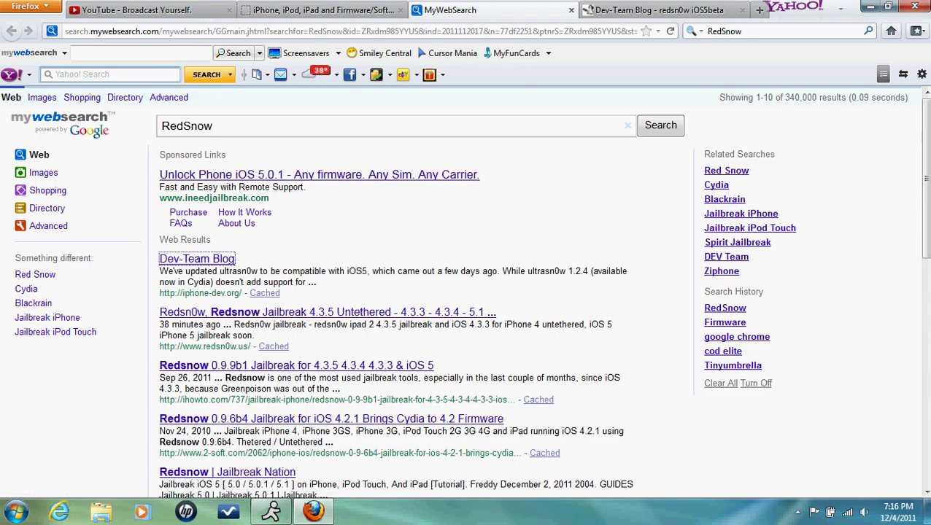
pyautogui.hotkey('ctrl', 'w')
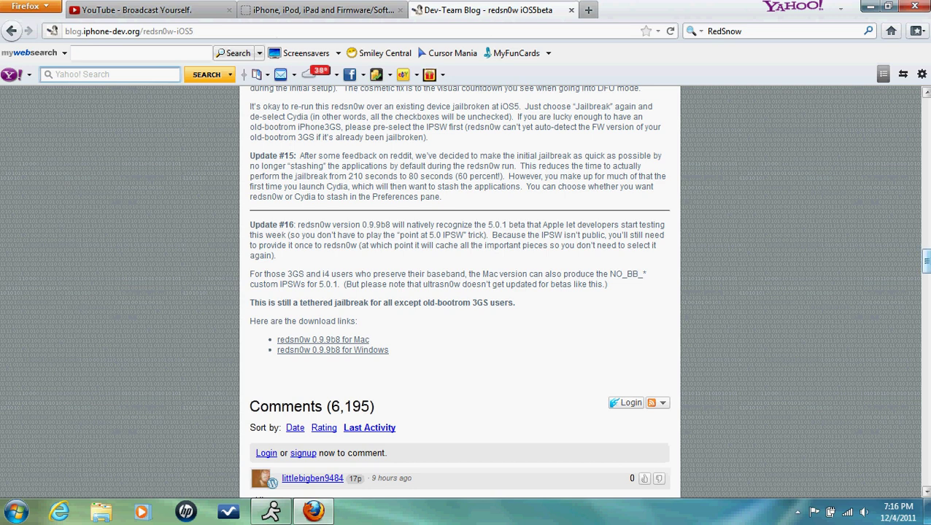
pyautogui.moveTo(927, 261); pyautogui.dragTo(927, 110)
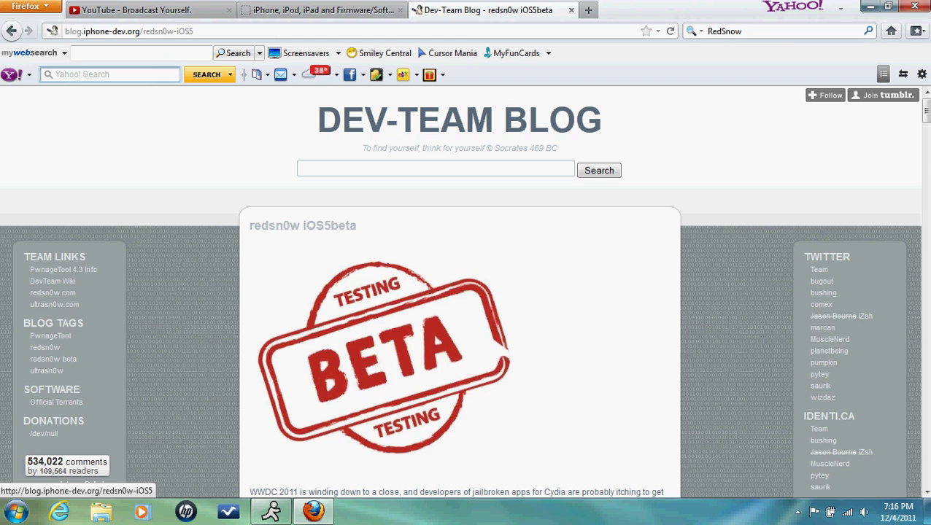
pyautogui.click(303, 225)
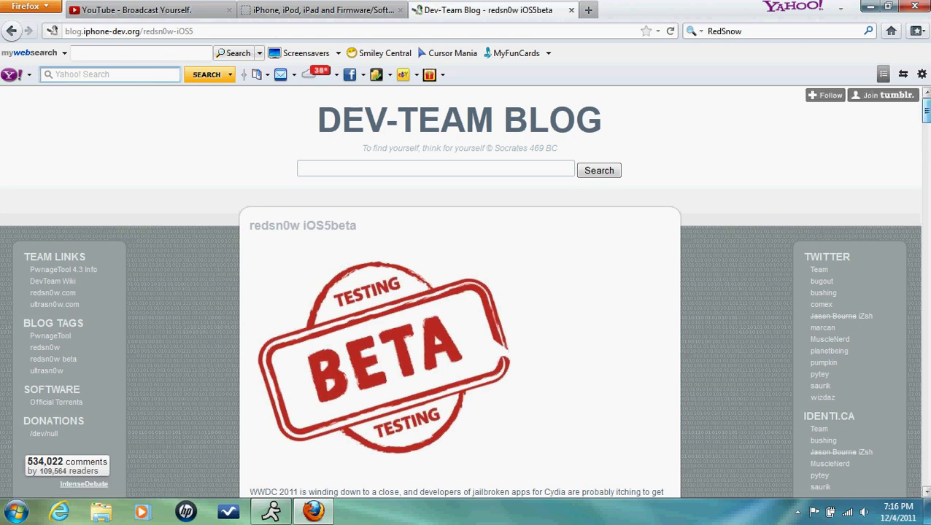
pyautogui.moveTo(927, 111); pyautogui.dragTo(927, 203)
pyautogui.scroll(-5, 460, 292)
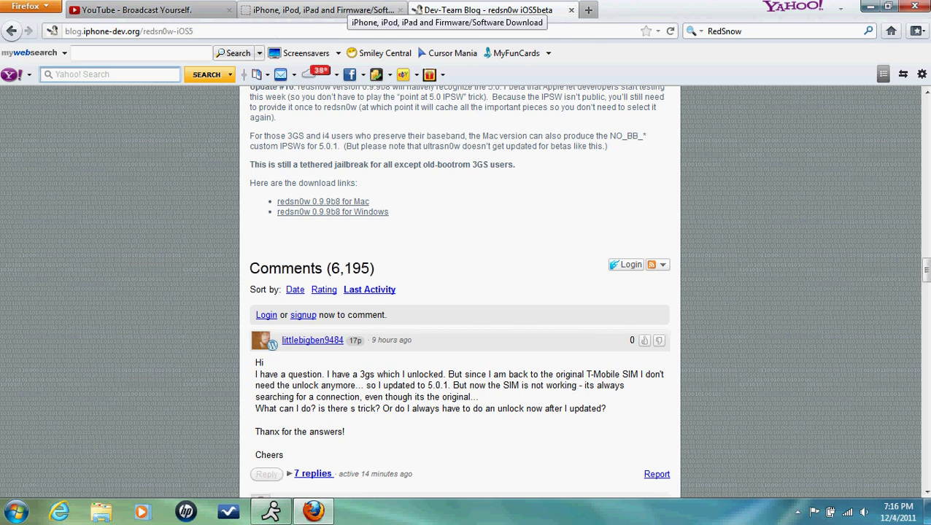
# Step: Return to the firmware download page and check its device list down to the iPod touch 4G entries
pyautogui.click(321, 9)
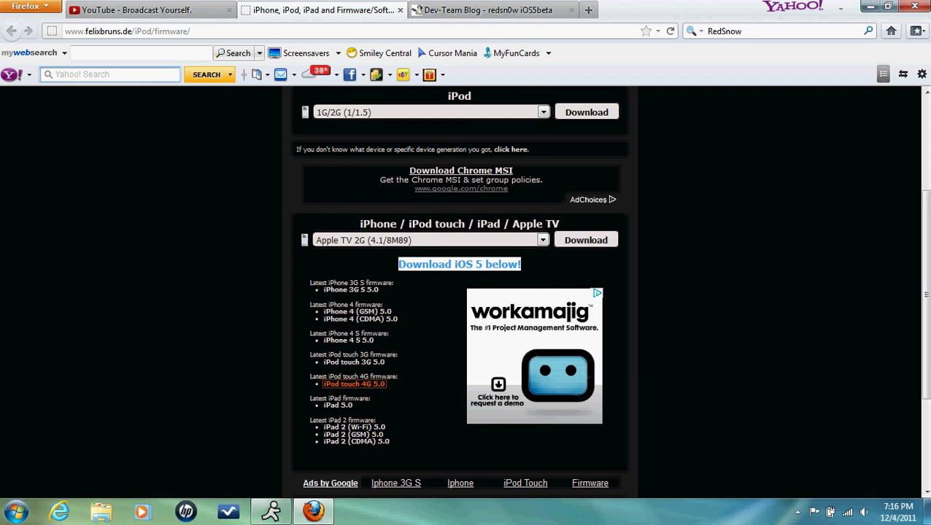
pyautogui.click(543, 240)
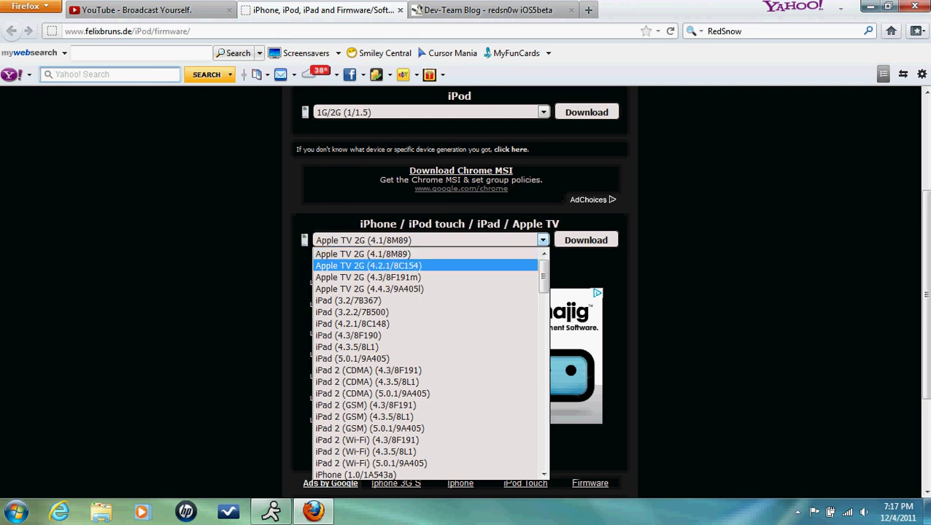
pyautogui.moveTo(544, 275); pyautogui.dragTo(544, 452)
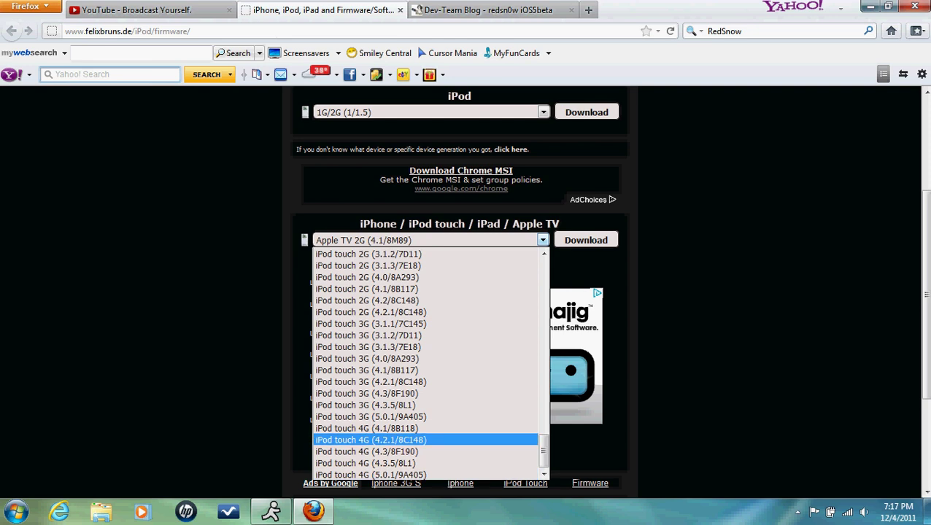
pyautogui.press('Escape')
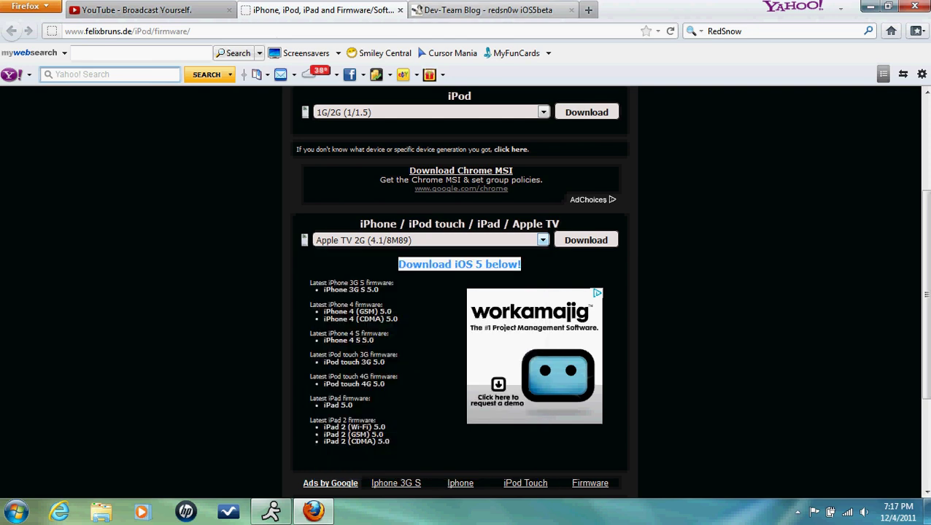
# Step: Minimize the browser, launch redsn0w from the redsn0w_win_0.9.9b8 desktop folder, and close the folder window
pyautogui.click(488, 10)
pyautogui.click(870, 5)
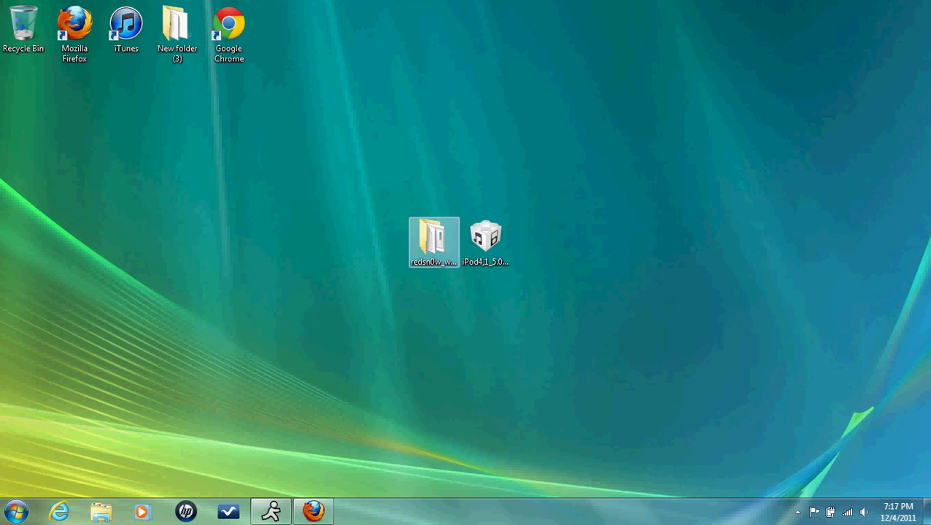
pyautogui.doubleClick(434, 240)
pyautogui.doubleClick(462, 166)
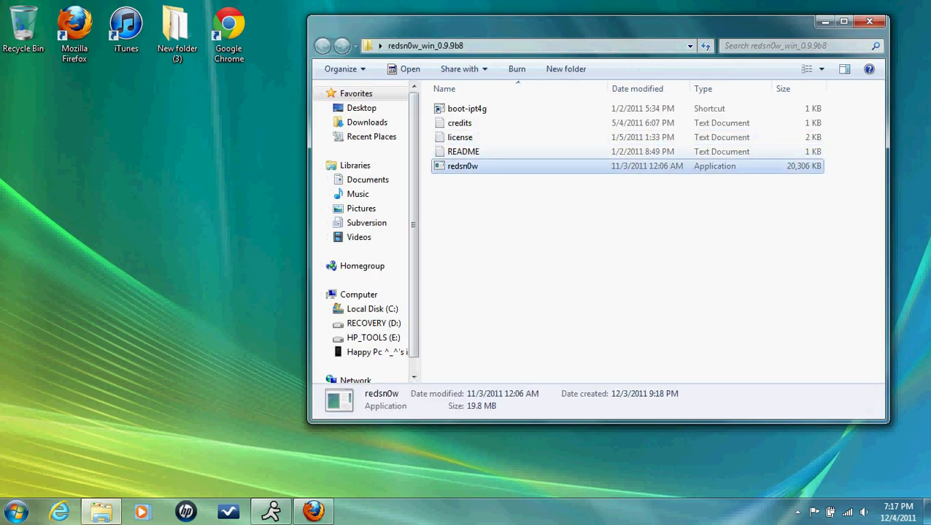
pyautogui.click(870, 21)
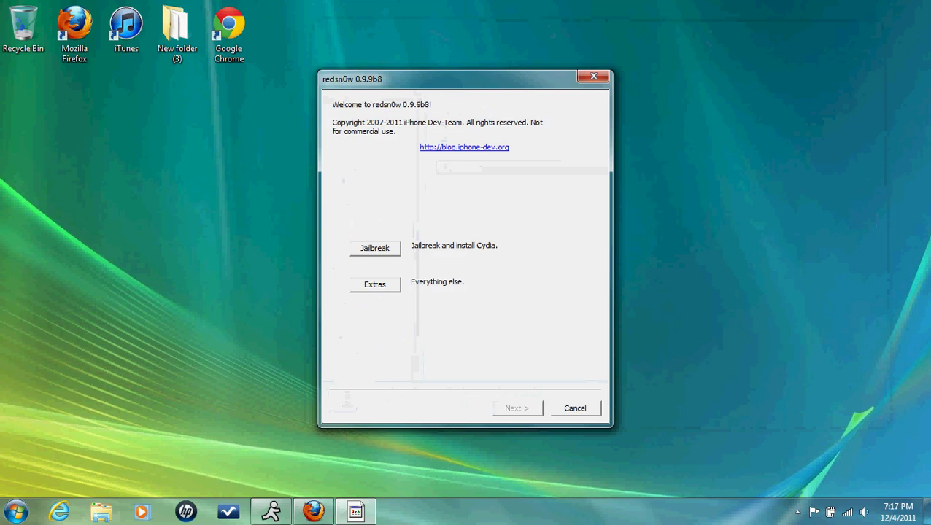
# Step: Specify the desktop file iPod4,1_5.0_9A334_Restore as the IPSW in the extras, and return to the welcome page
pyautogui.click(375, 284)
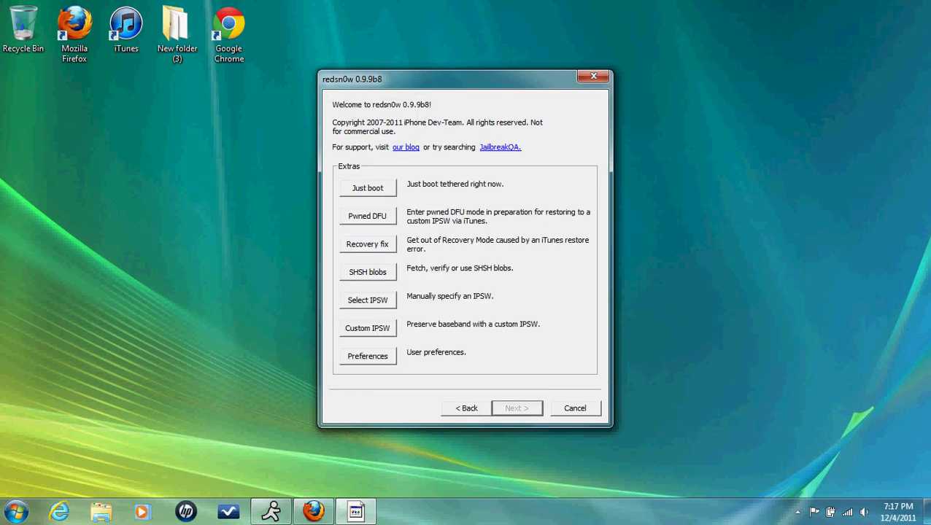
pyautogui.click(368, 300)
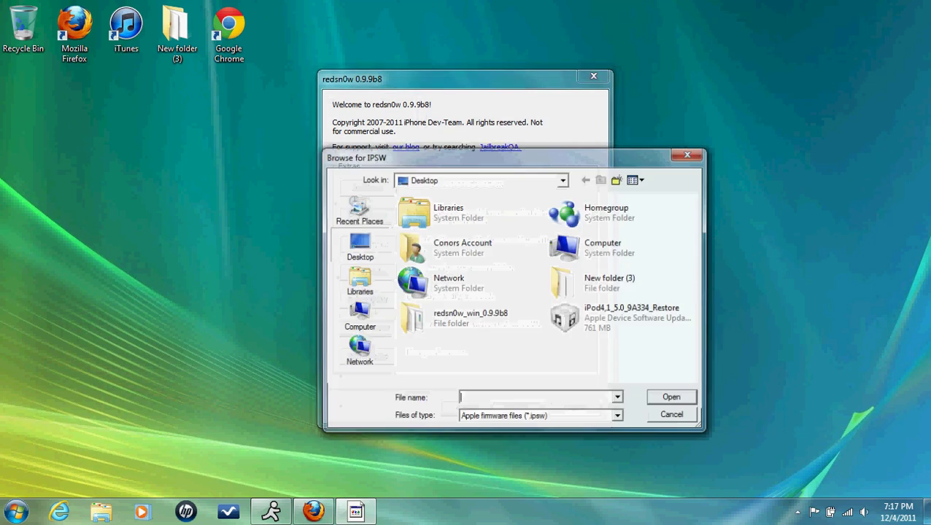
pyautogui.doubleClick(622, 319)
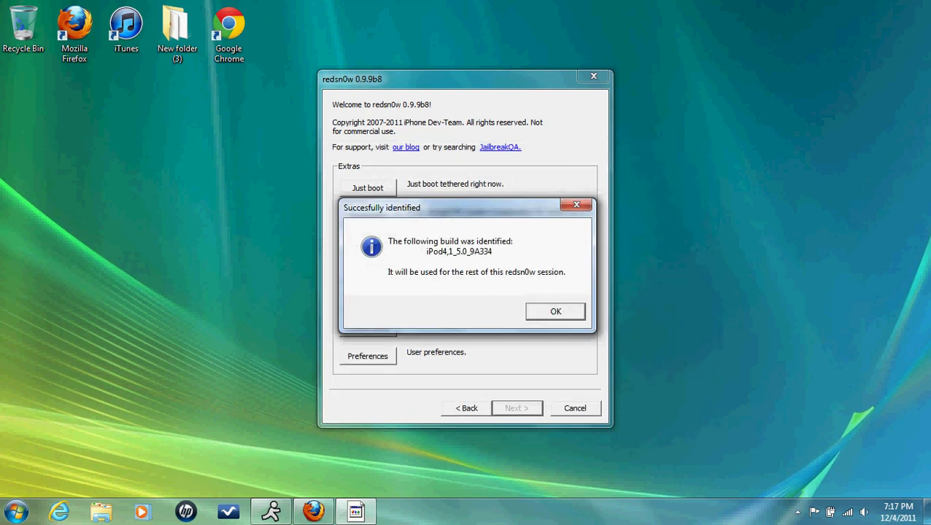
pyautogui.click(555, 312)
pyautogui.click(466, 408)
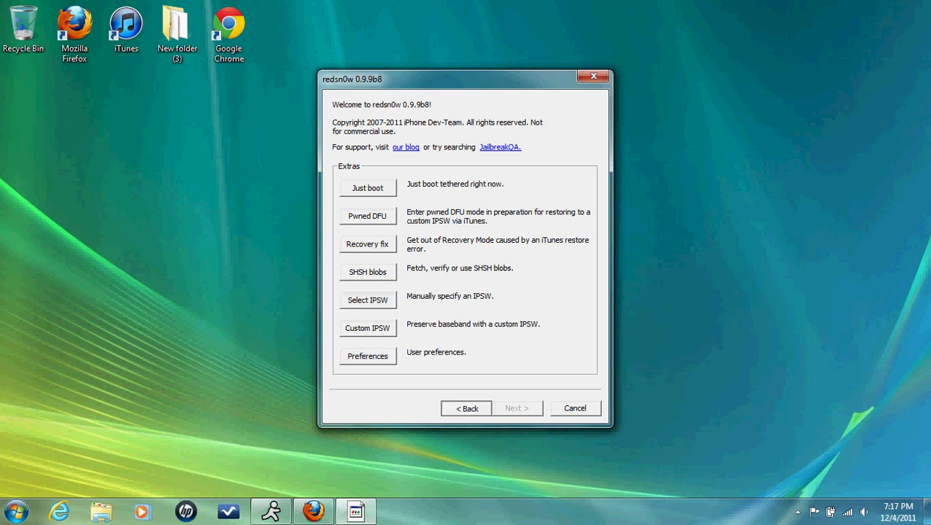
# Step: Start the jailbreak with Install Cydia and Enable battery percentage selected, and proceed past the device preparation page
pyautogui.hotkey('alt', 'j')
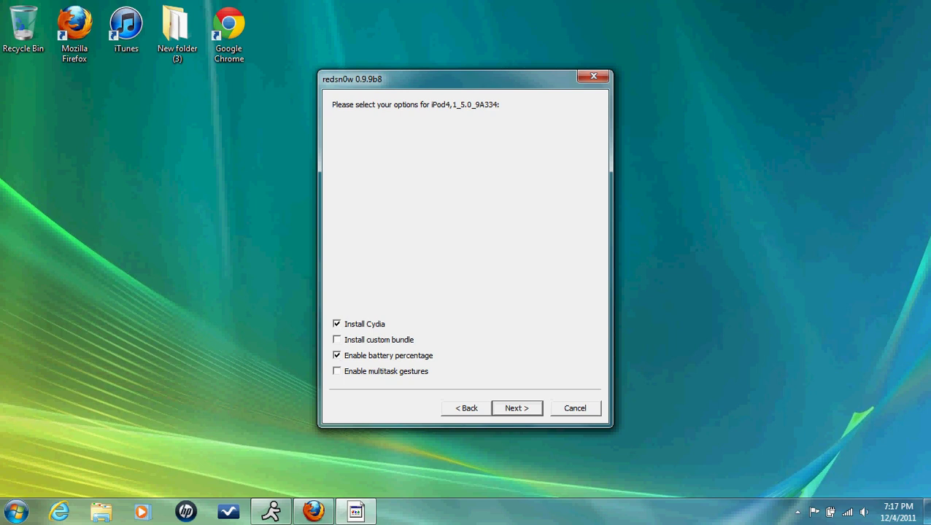
pyautogui.moveTo(684, 0); pyautogui.dragTo(242, 494)
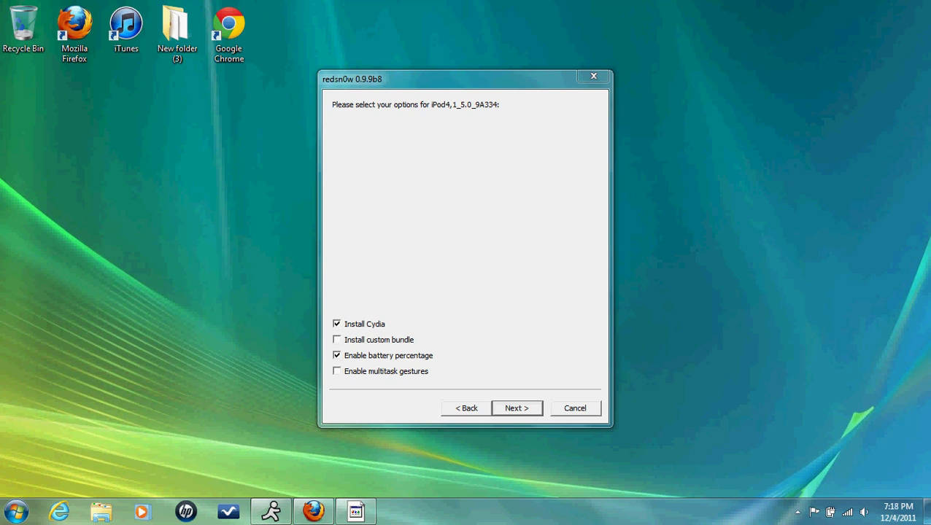
pyautogui.click(338, 355)
pyautogui.click(337, 356)
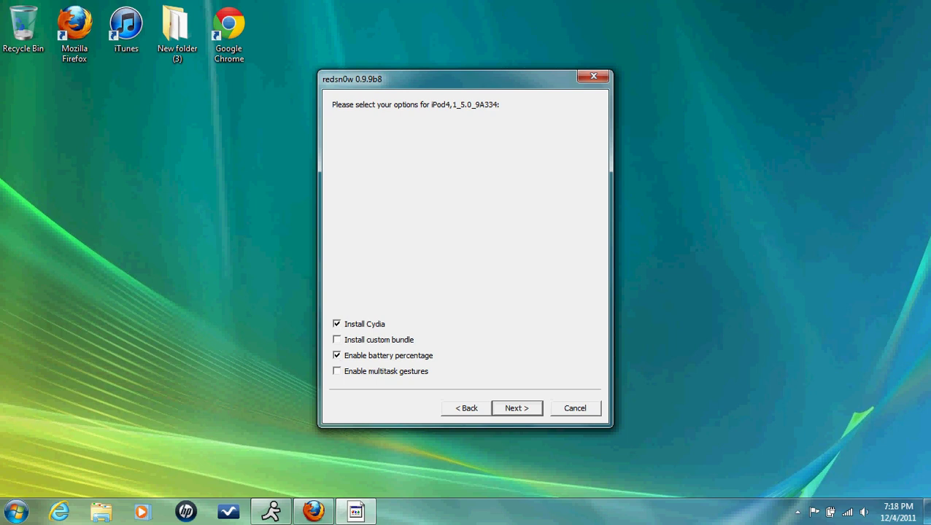
pyautogui.click(517, 409)
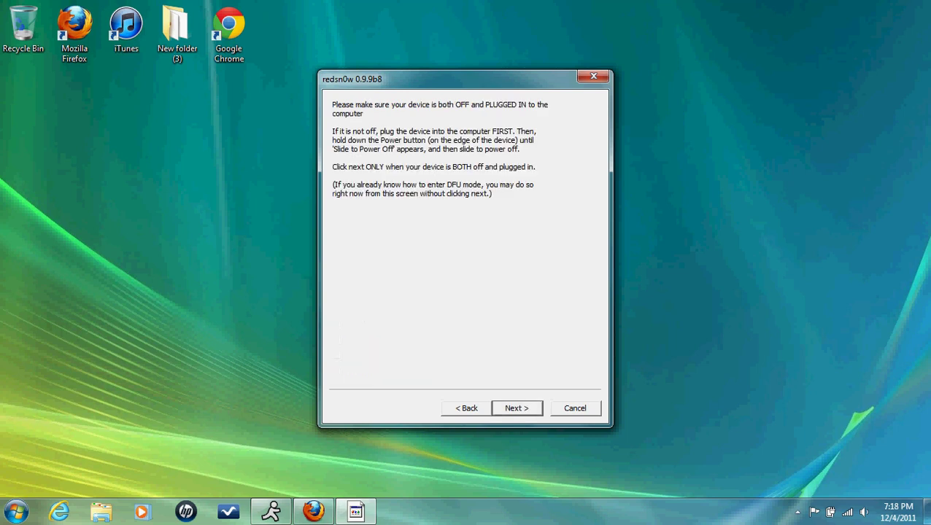
pyautogui.press('Return')
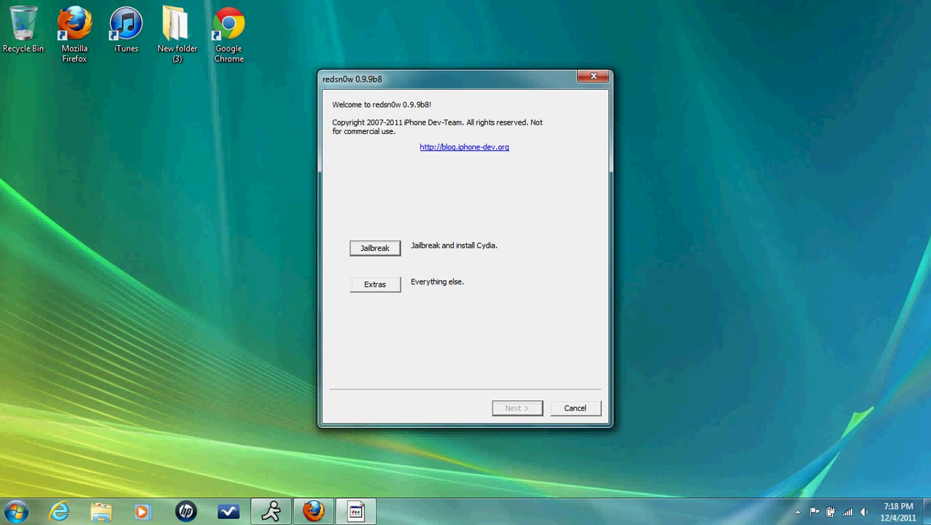
# Step: Select the iPod4,1_5.0_9A334_Restore IPSW again in the extras for a tethered boot
pyautogui.click(376, 285)
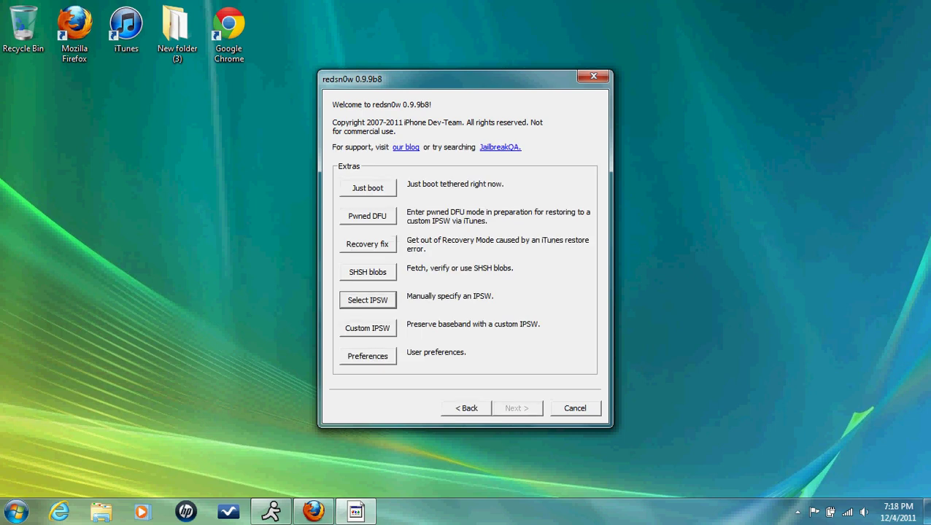
pyautogui.click(368, 300)
pyautogui.doubleClick(630, 315)
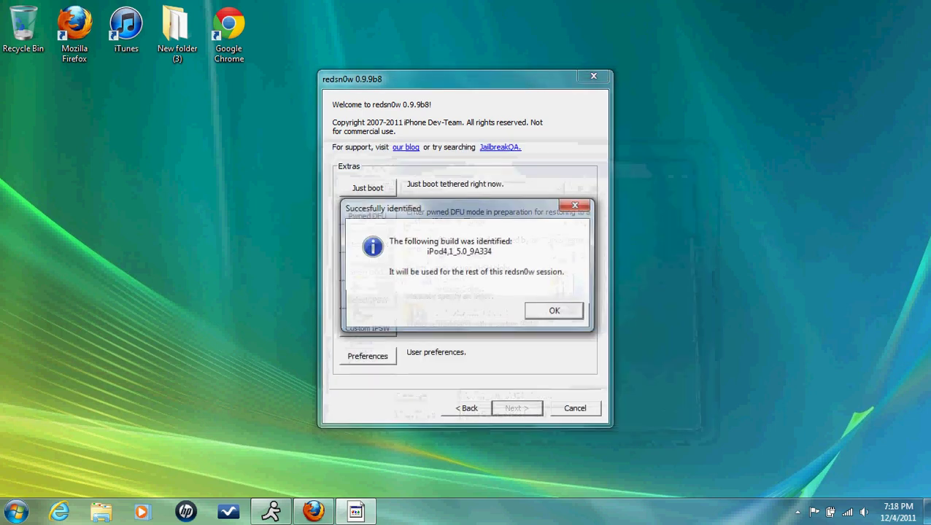
pyautogui.press('space')
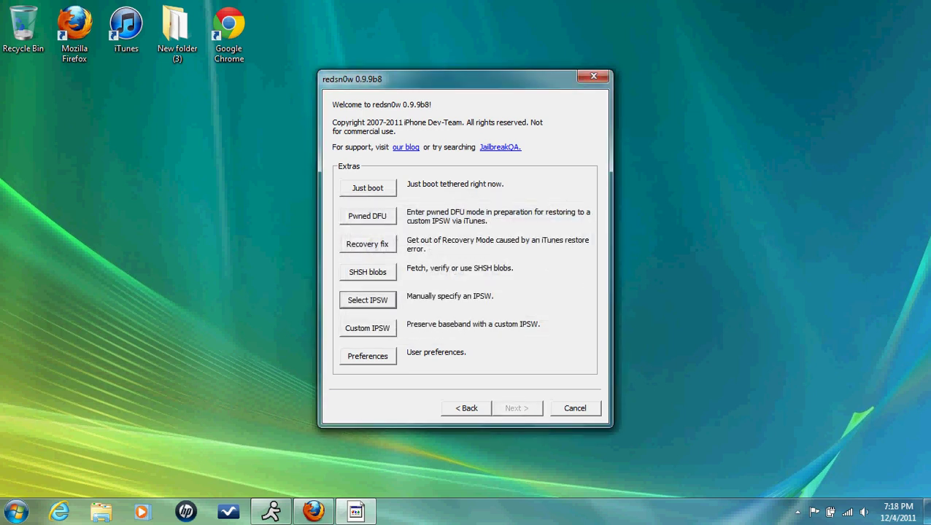
# Step: Try the Just boot option up to the DFU mode instructions, and go back to the welcome page
pyautogui.click(368, 188)
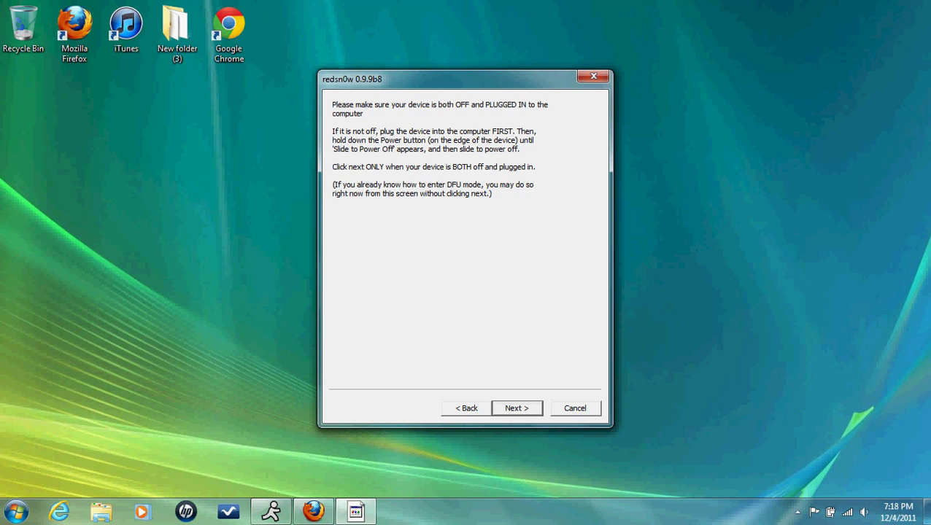
pyautogui.press('Return')
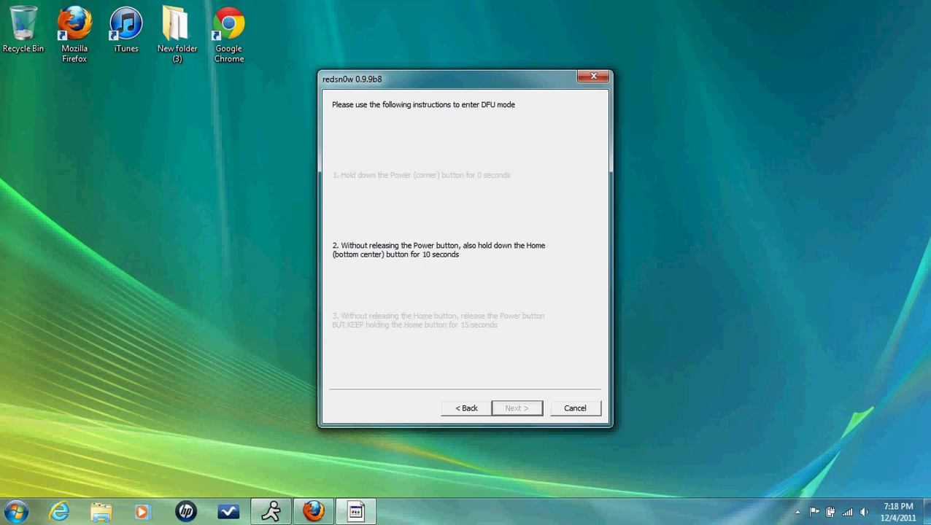
pyautogui.click(466, 409)
pyautogui.click(467, 409)
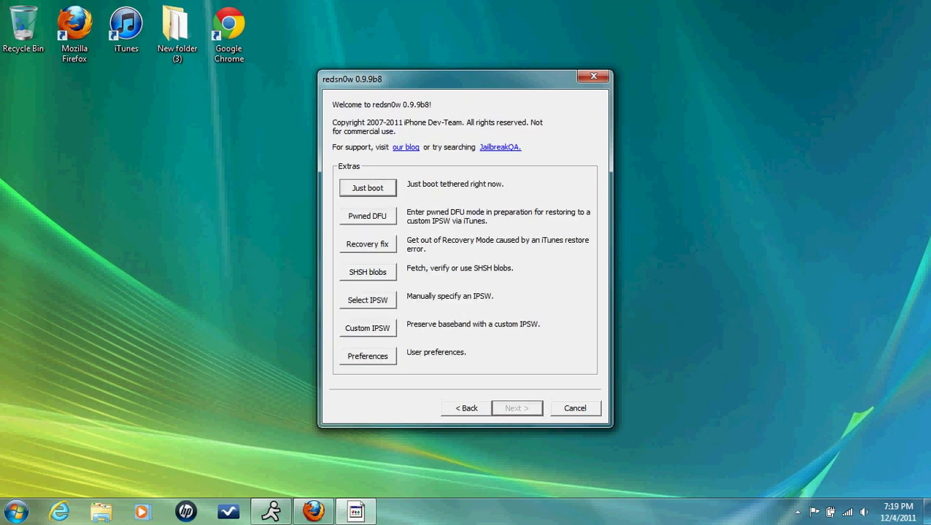
pyautogui.click(466, 409)
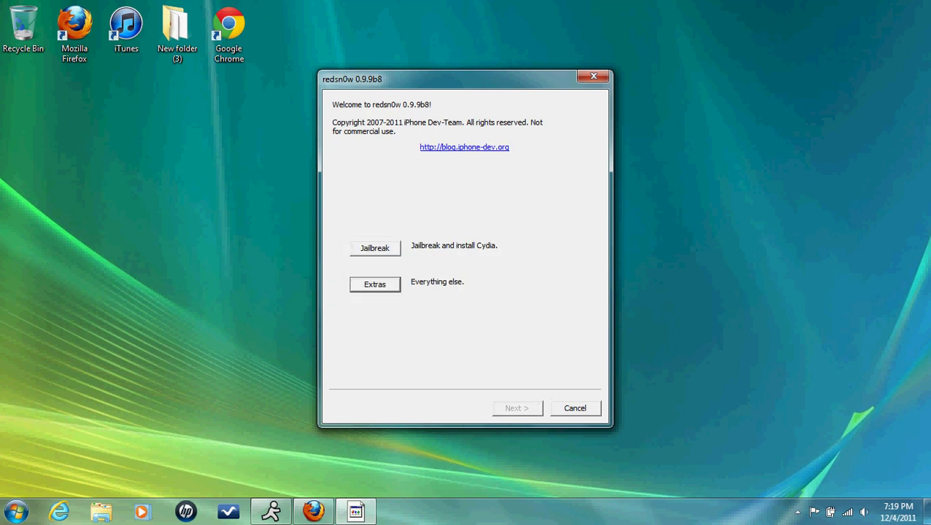